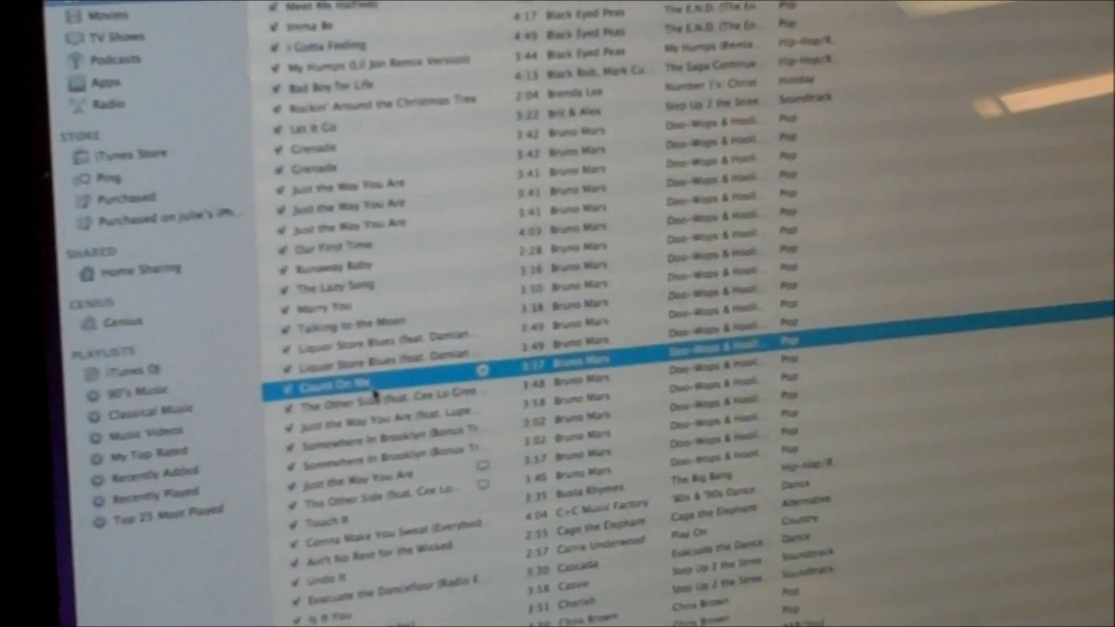
# Set the import encoder in iTunes Preferences to MP3 Encoder at High Quality (160 kbps).
pyautogui.rightClick(466, 367)
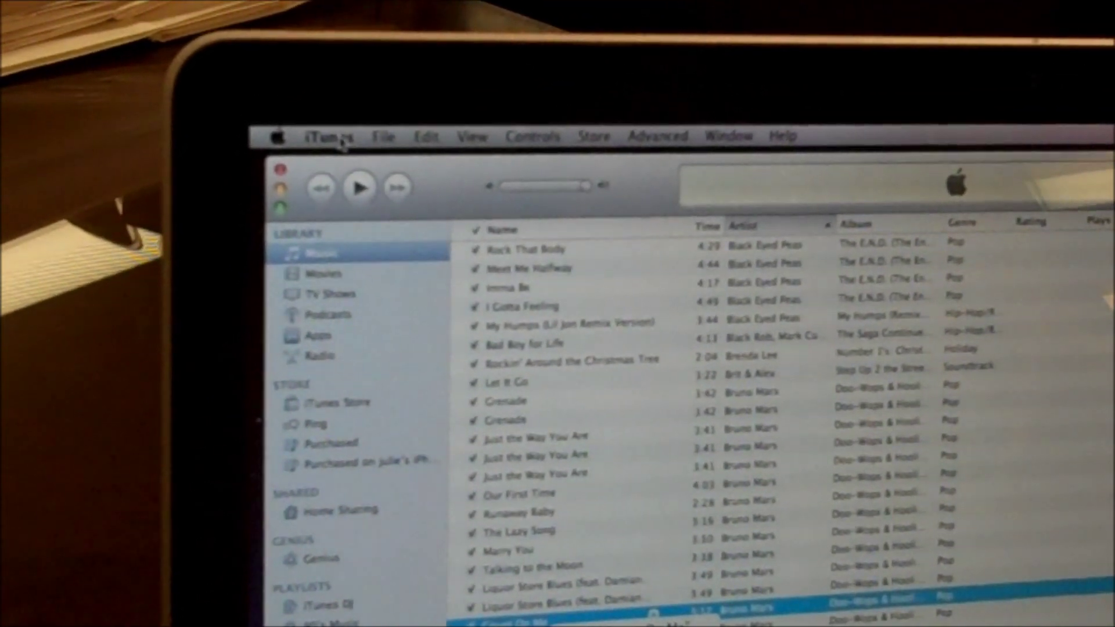
pyautogui.click(343, 131)
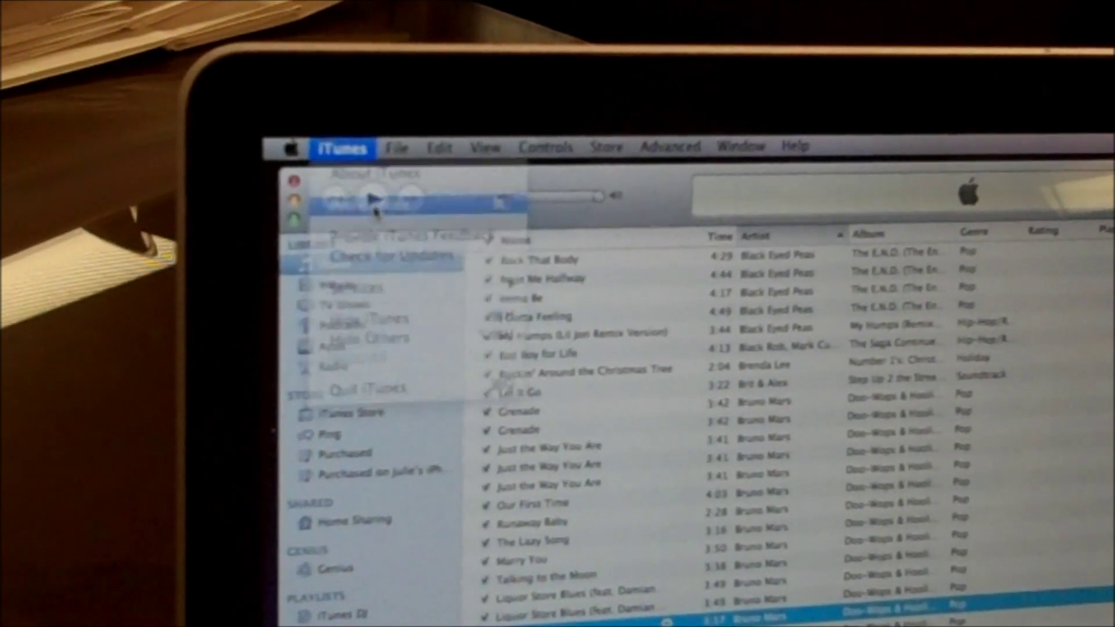
pyautogui.click(376, 206)
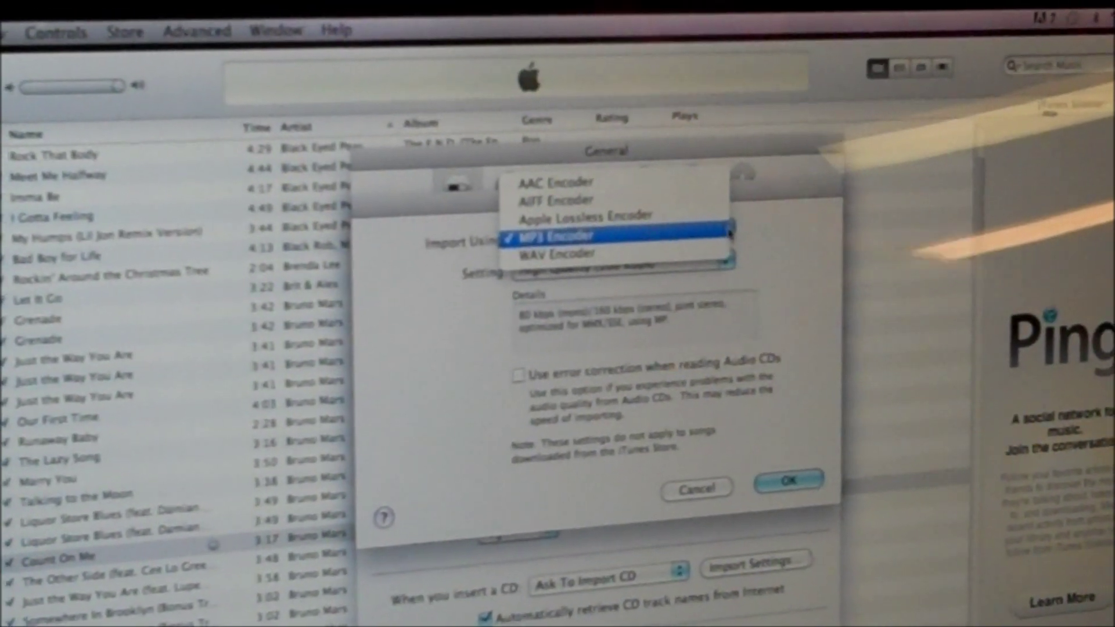
pyautogui.click(736, 231)
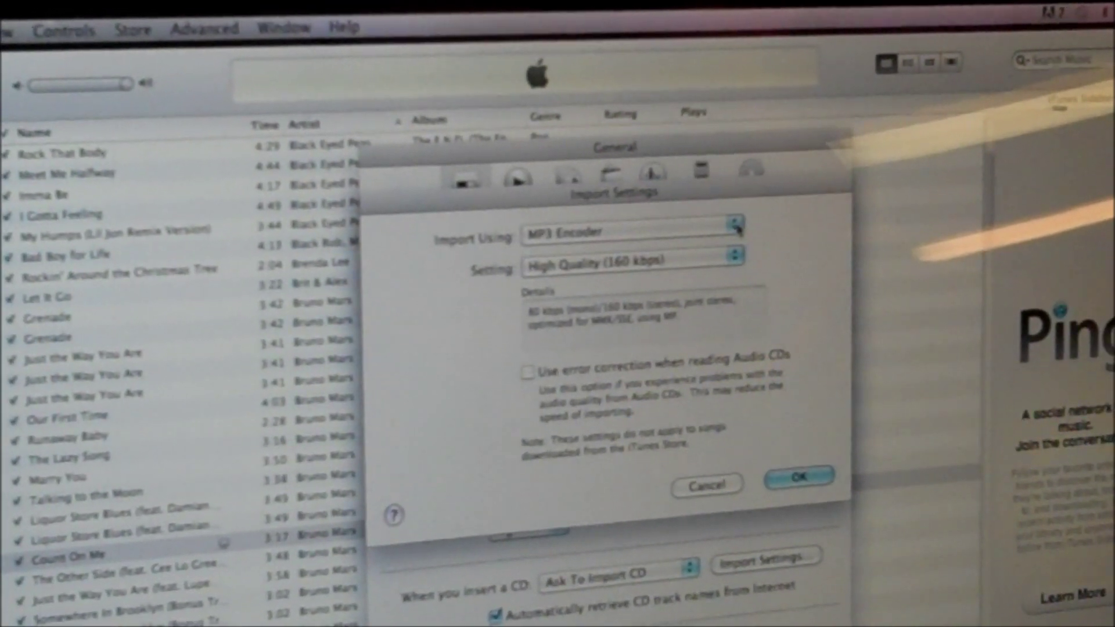
pyautogui.click(805, 479)
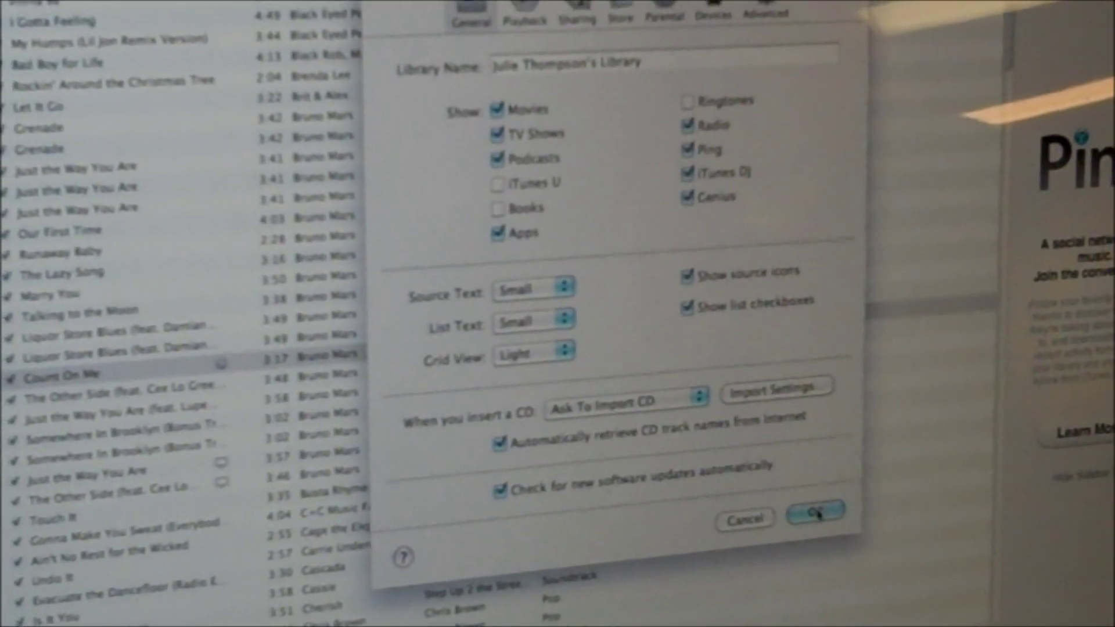
# Close Preferences to return to the library with 'Count On Me' still selected.
pyautogui.click(808, 504)
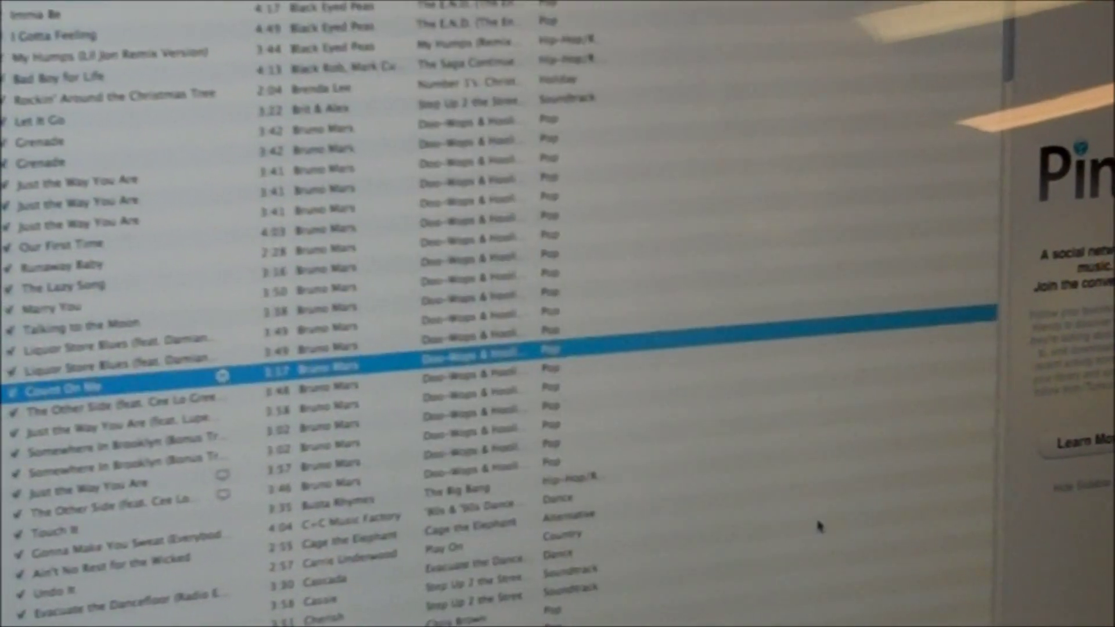